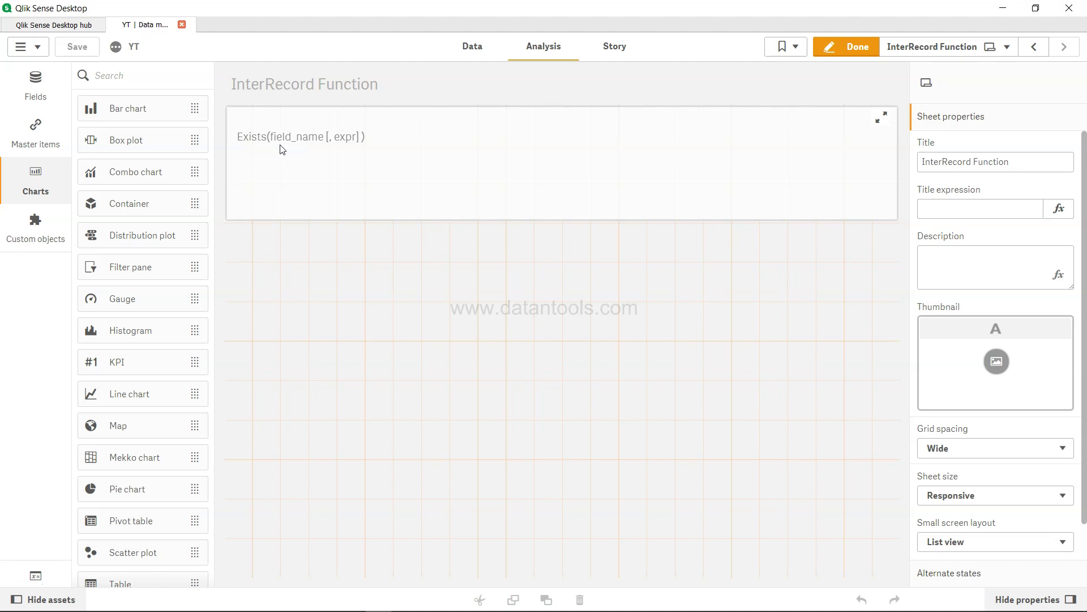
Add an Emp_Address: table label below the Citizens table in the data load script.
{"action": "left_click", "coordinate": [475, 48]}
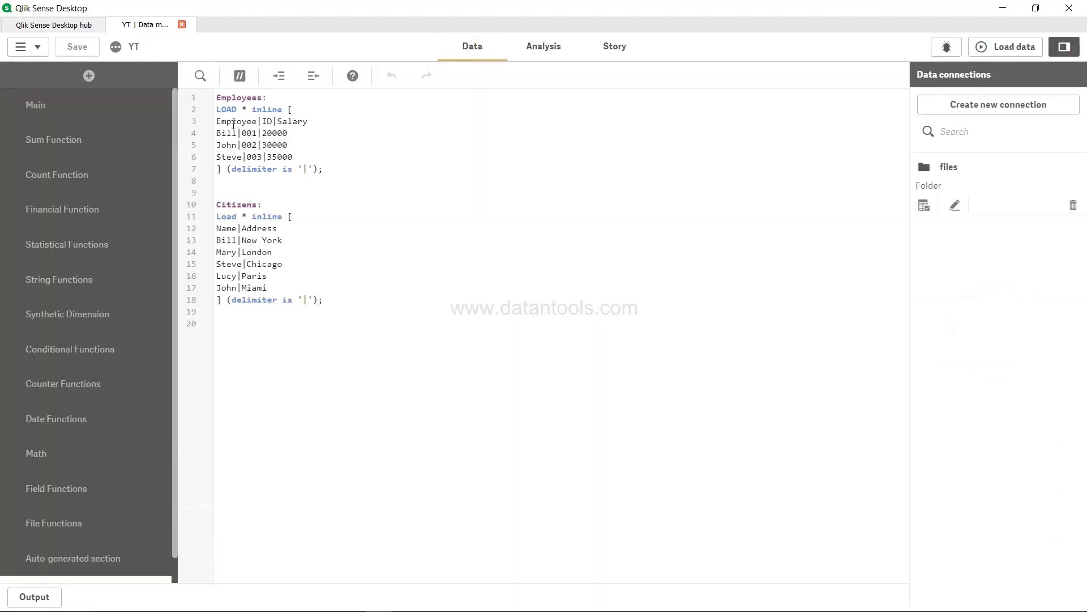
{"action": "left_click_drag", "start_coordinate": [217, 98], "coordinate": [341, 171]}
{"action": "left_click_drag", "start_coordinate": [217, 205], "coordinate": [330, 297]}
{"action": "left_click", "coordinate": [329, 296]}
{"action": "type", "text": "Emp_"}
{"action": "key", "text": "BackSpace"}
{"action": "type", "text": "_Address: "}
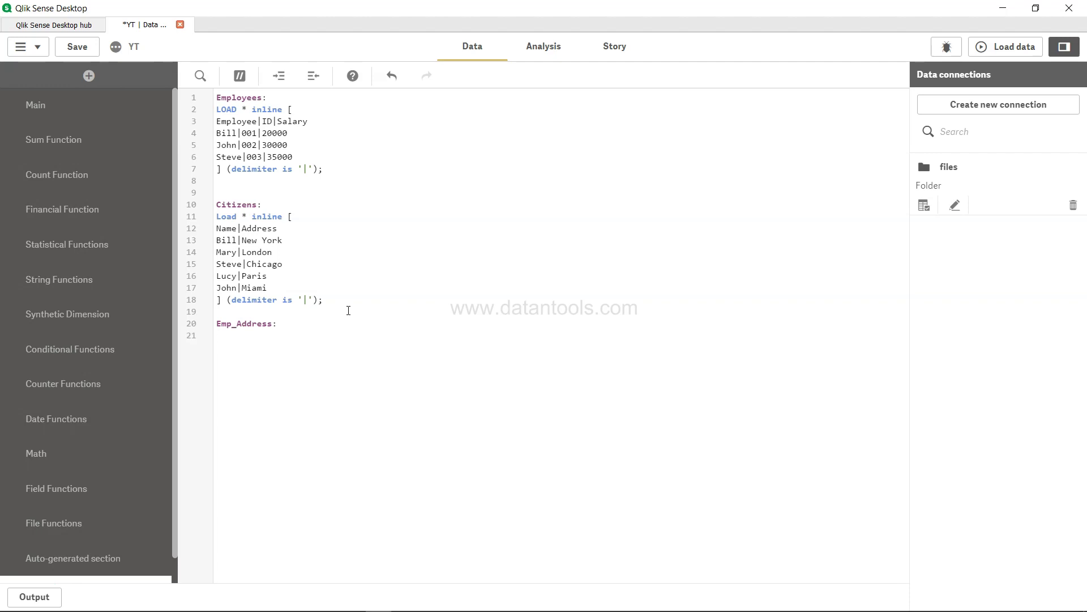
Write a load statement under Emp_Address that takes Name as Employee and Address, Resident Citizens.
{"action": "type", "text": "Load"}
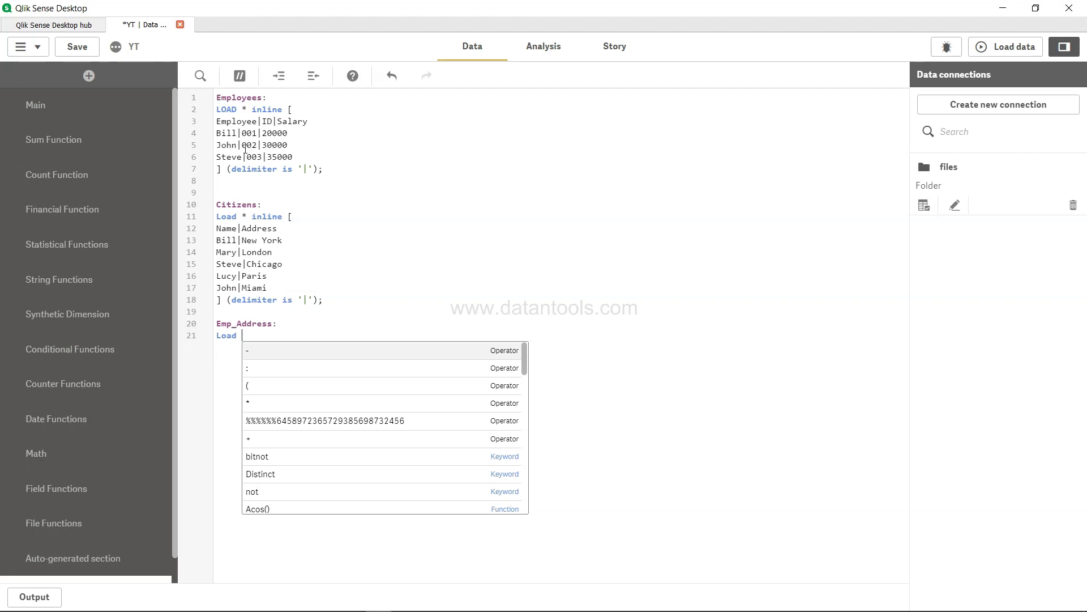
{"action": "type", "text": "Nam"}
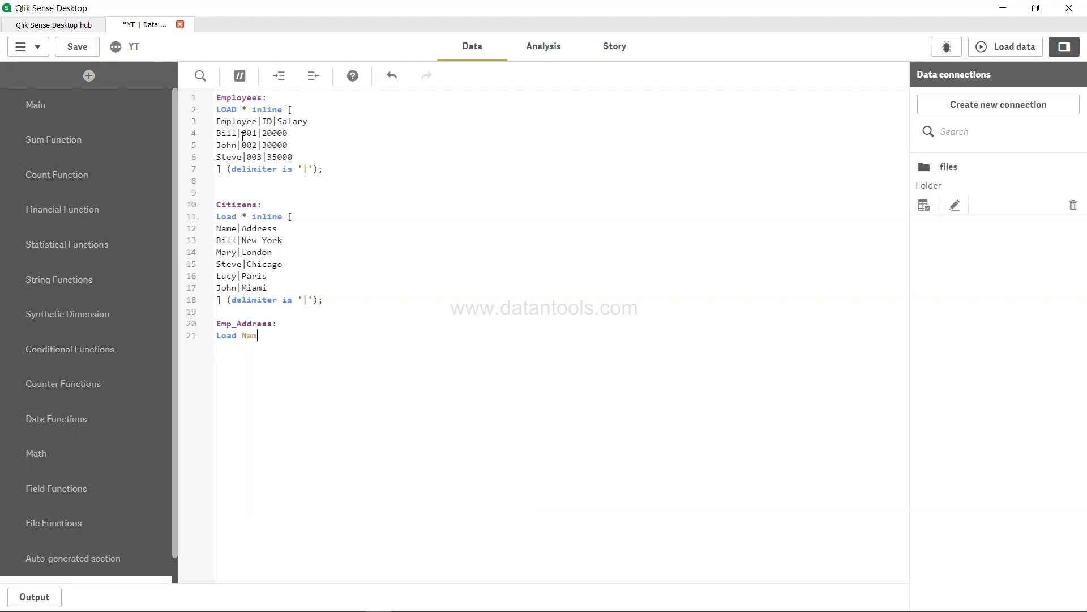
{"action": "type", "text": "e as Employee, "}
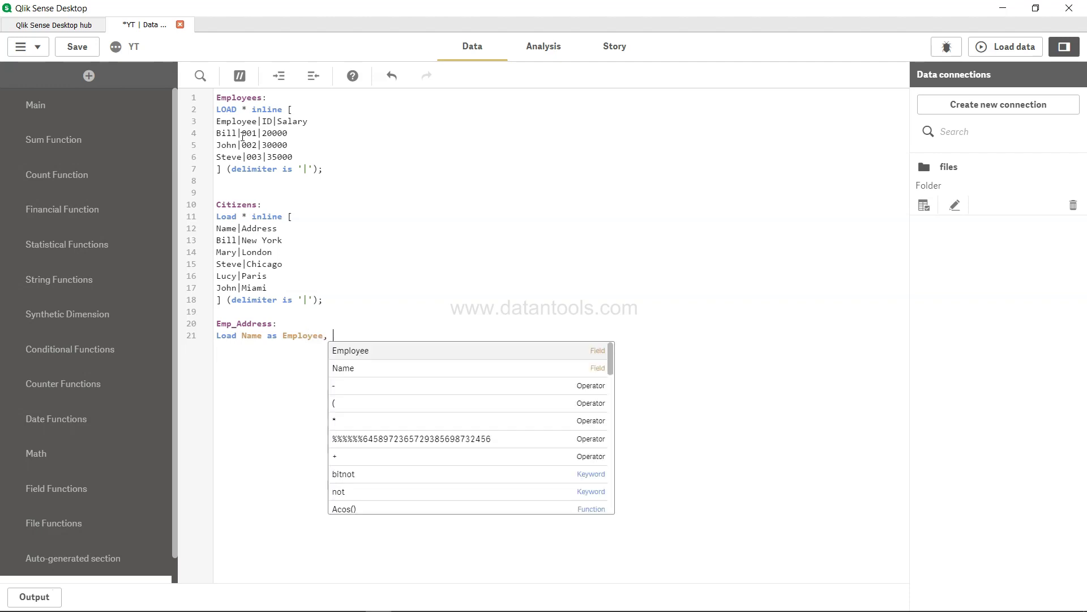
{"action": "type", "text": "Address Resident C"}
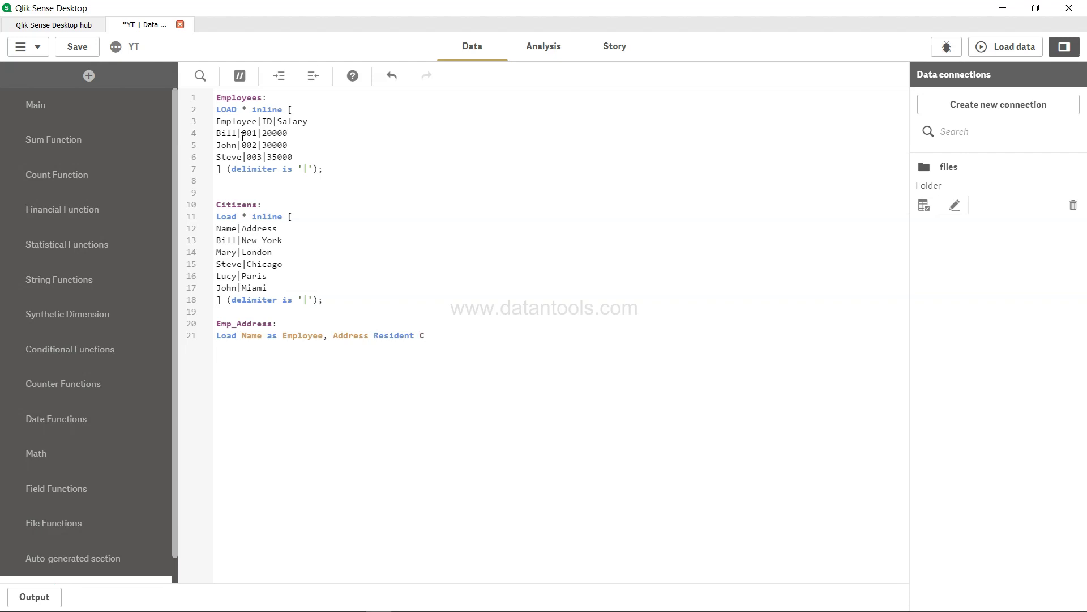
{"action": "type", "text": "itizens "}
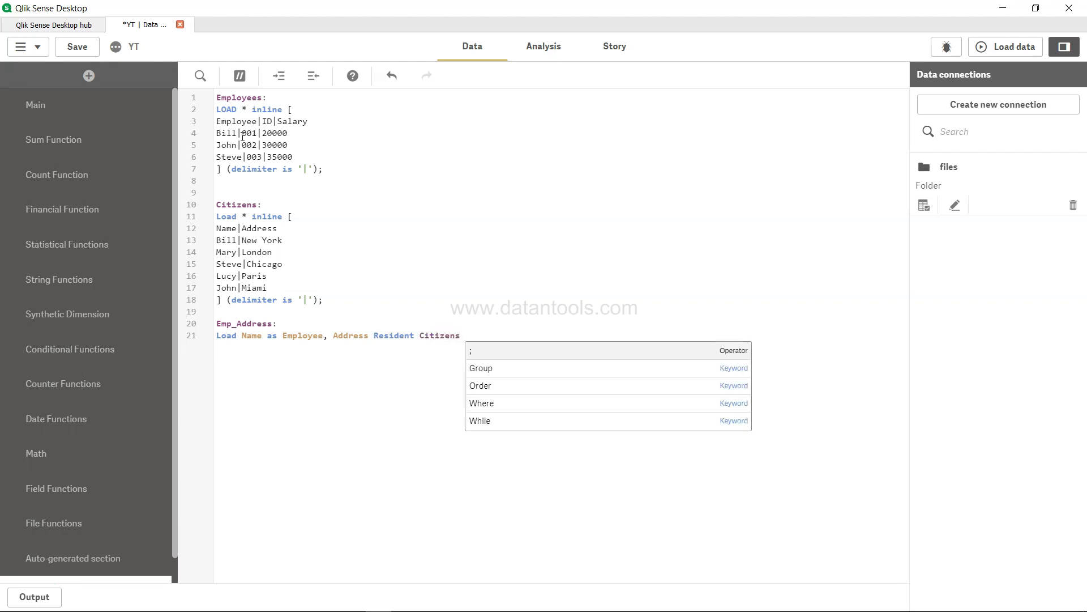
Filter the Emp_Address load with the condition Where Exists(Employee,Name) and end the statement with a semicolon.
{"action": "type", "text": "w"}
{"action": "key", "text": "BackSpace"}
{"action": "type", "text": "Where exis"}
{"action": "key", "text": "Return"}
{"action": "type", "text": "Em"}
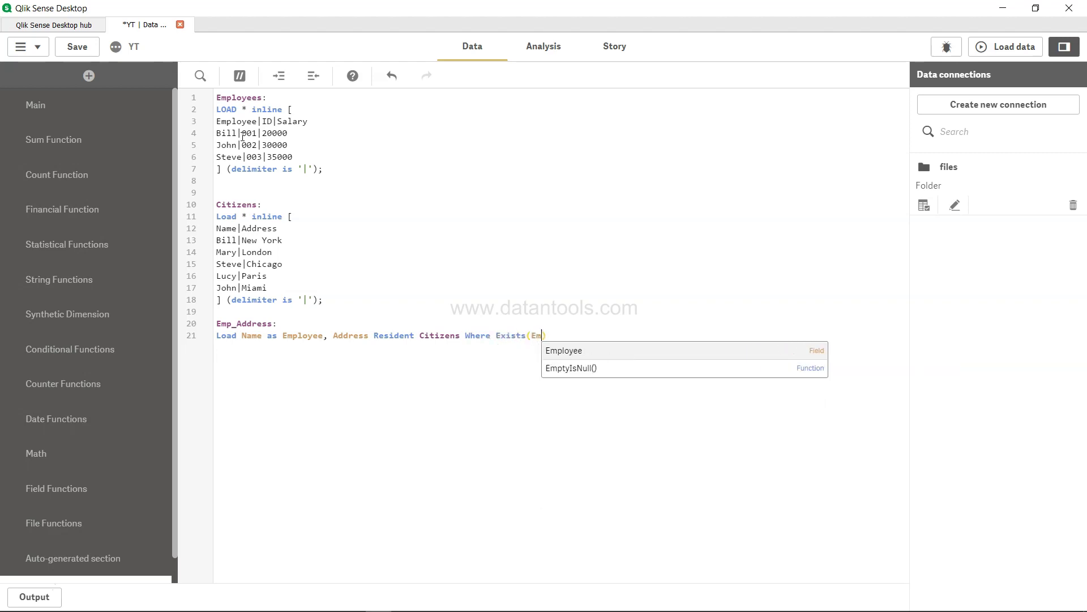
{"action": "key", "text": "Return"}
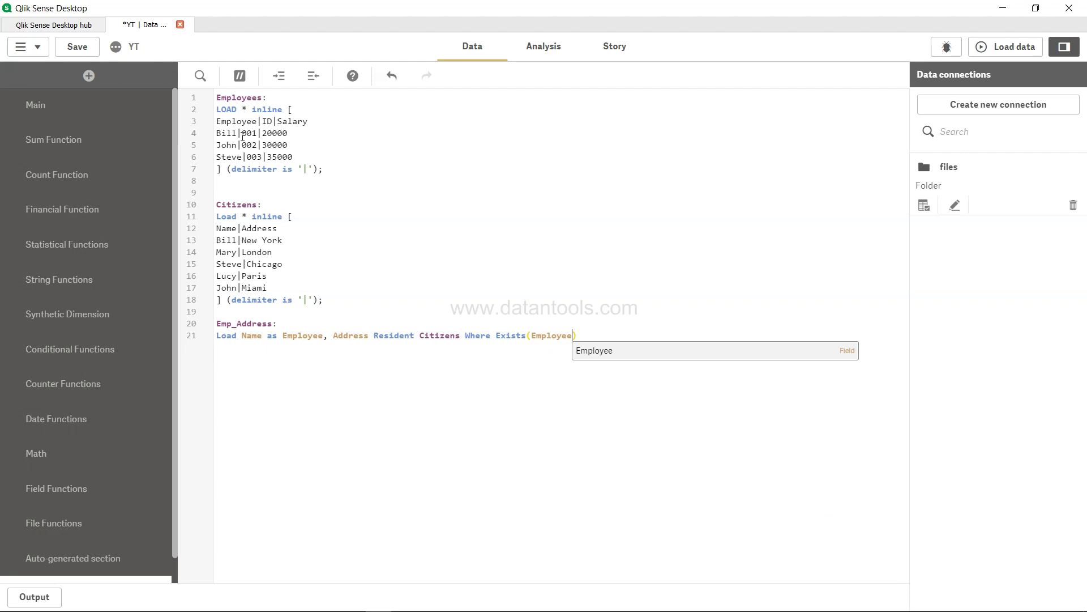
{"action": "type", "text": ",Name"}
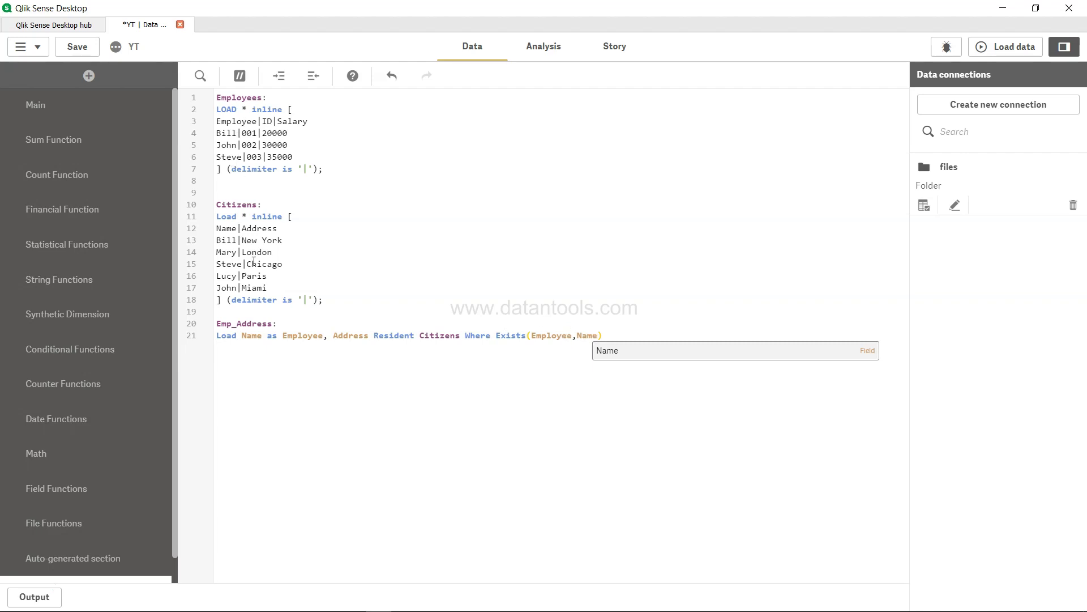
{"action": "left_click", "coordinate": [622, 338]}
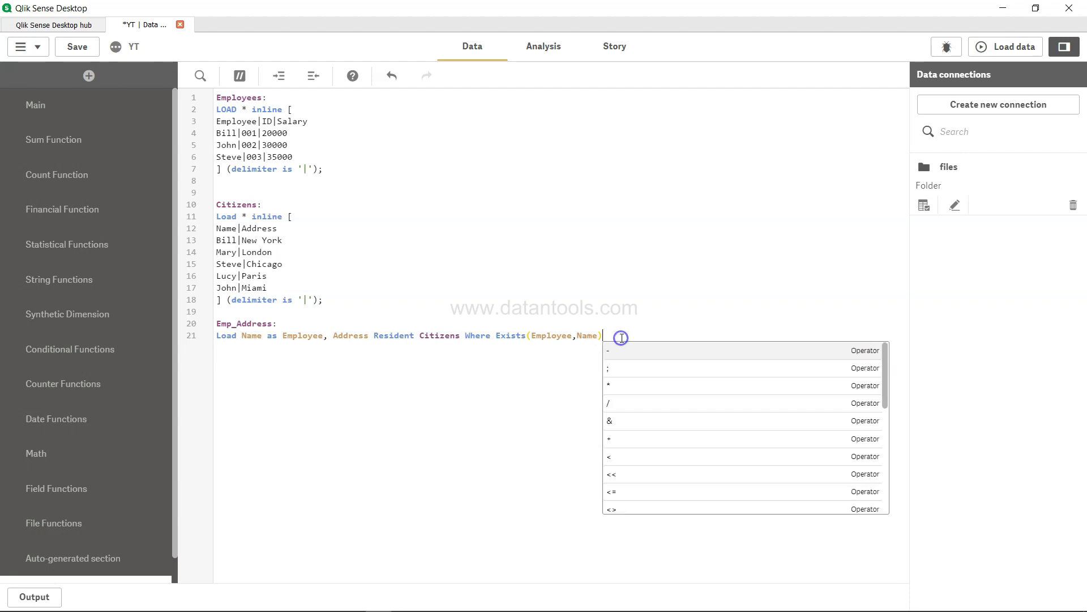
{"action": "type", "text": ";"}
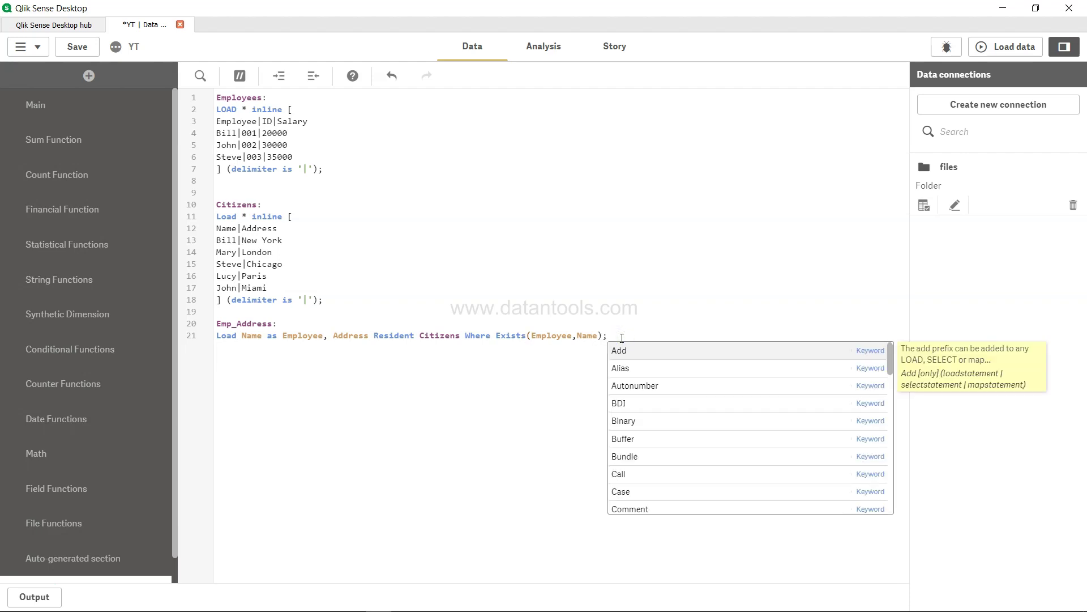
Begin a Drop statement two lines below the Emp_Address load statement.
{"action": "left_click", "coordinate": [504, 423]}
{"action": "key", "text": "Return"}
{"action": "key", "text": "Return"}
{"action": "type", "text": "Drop "}
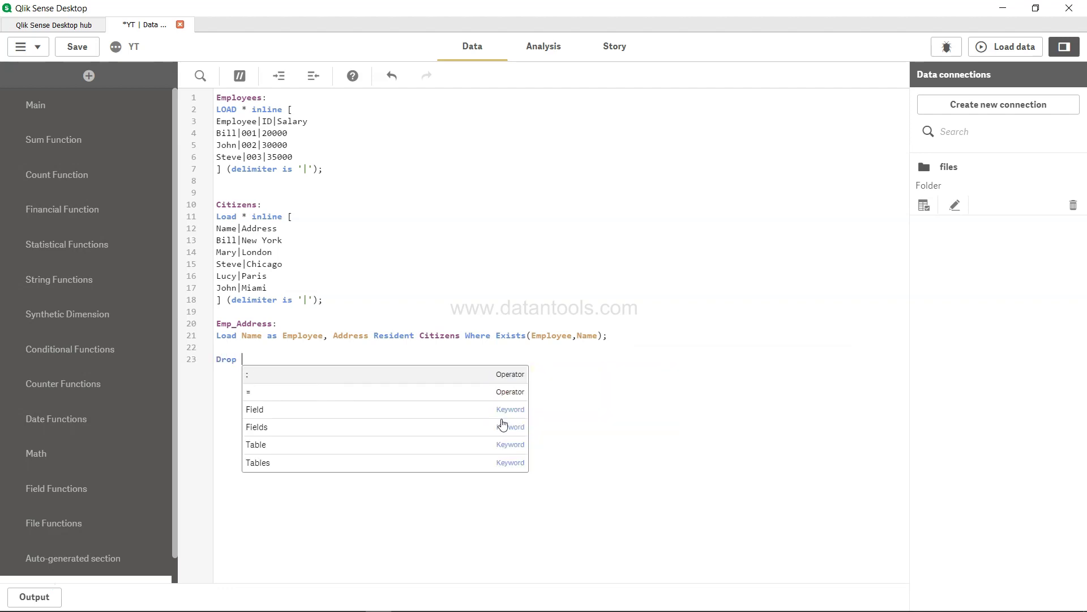
{"action": "type", "text": "Emplo"}
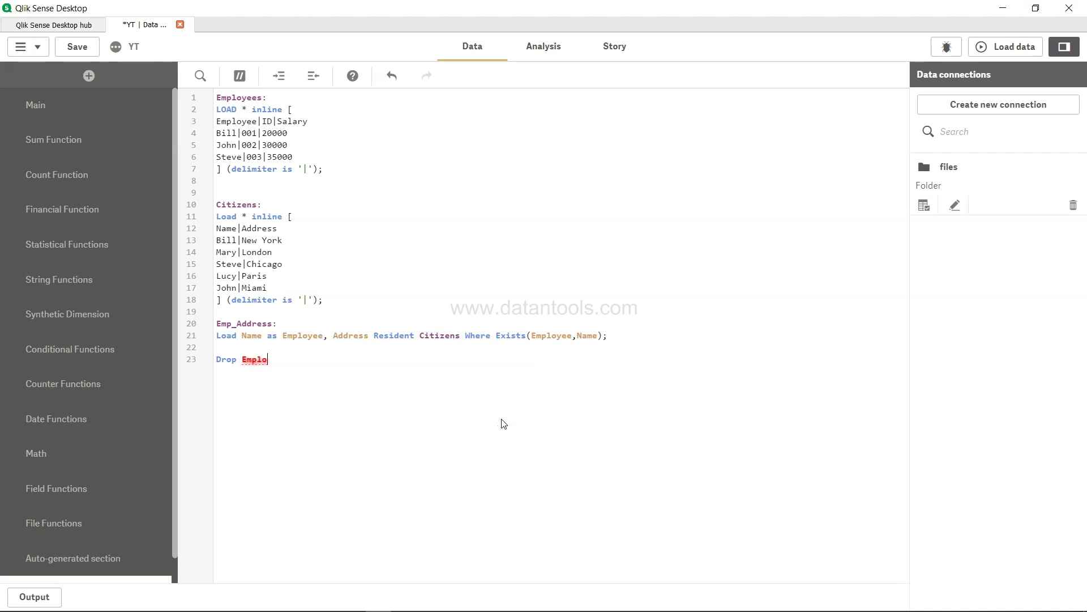
{"action": "key", "text": "BackSpace"}
{"action": "key", "text": "BackSpace"}
{"action": "key", "text": "BackSpace"}
{"action": "key", "text": "BackSpace"}
{"action": "key", "text": "BackSpace"}
Complete the Drop statement so that it reads Drop Tables Citizens,Employees;.
{"action": "type", "text": "Table"}
{"action": "key", "text": "BackSpace"}
{"action": "type", "text": "s"}
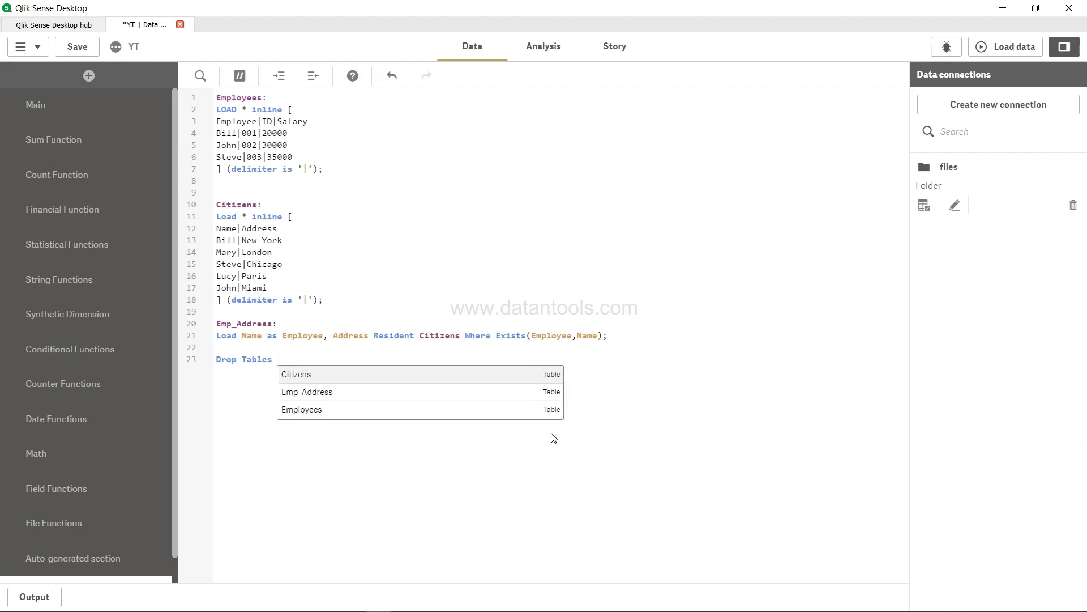
{"action": "key", "text": "Return"}
{"action": "type", "text": ",Emp"}
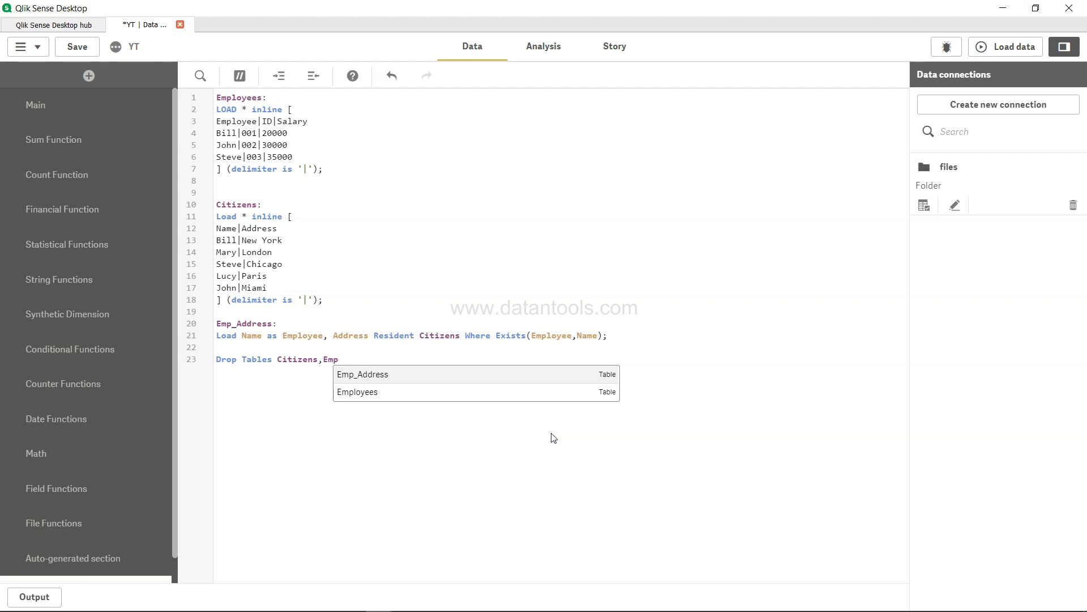
{"action": "key", "text": "Down"}
{"action": "key", "text": "Return"}
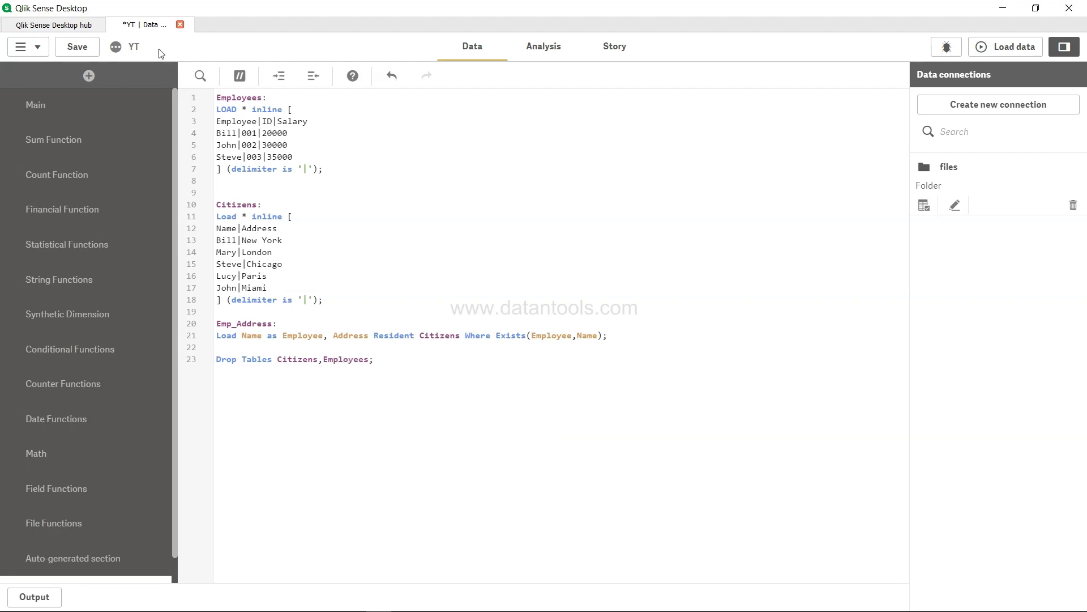
Save the app, run the data load script and dismiss the load progress report.
{"action": "left_click", "coordinate": [79, 48]}
{"action": "left_click", "coordinate": [1003, 47]}
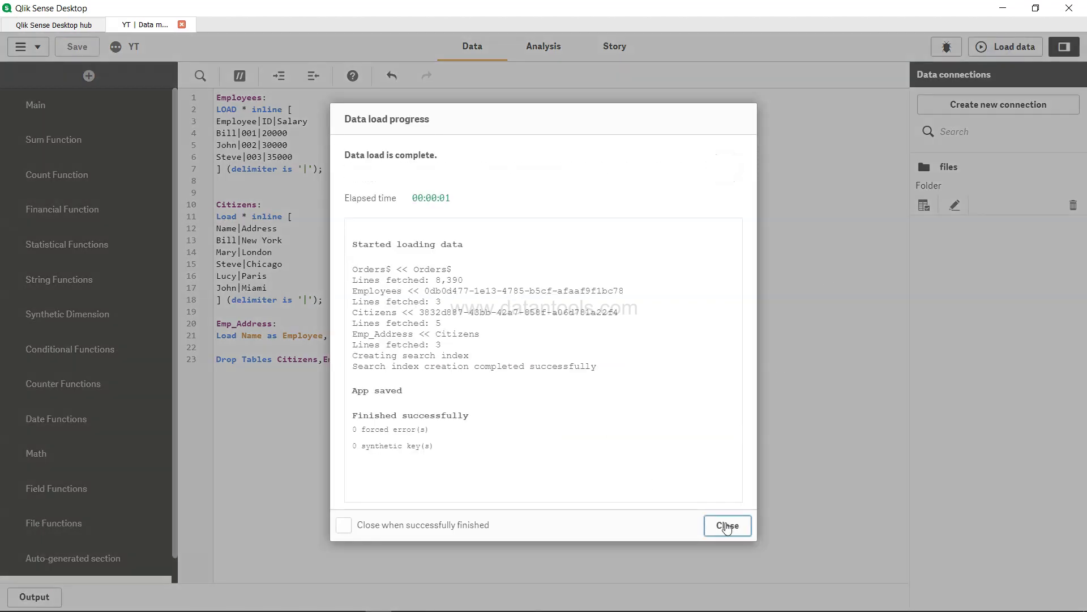
{"action": "left_click", "coordinate": [722, 524]}
Insert a table below the text box on the InterRecord Function sheet, with Employee as its dimension.
{"action": "left_click", "coordinate": [538, 50]}
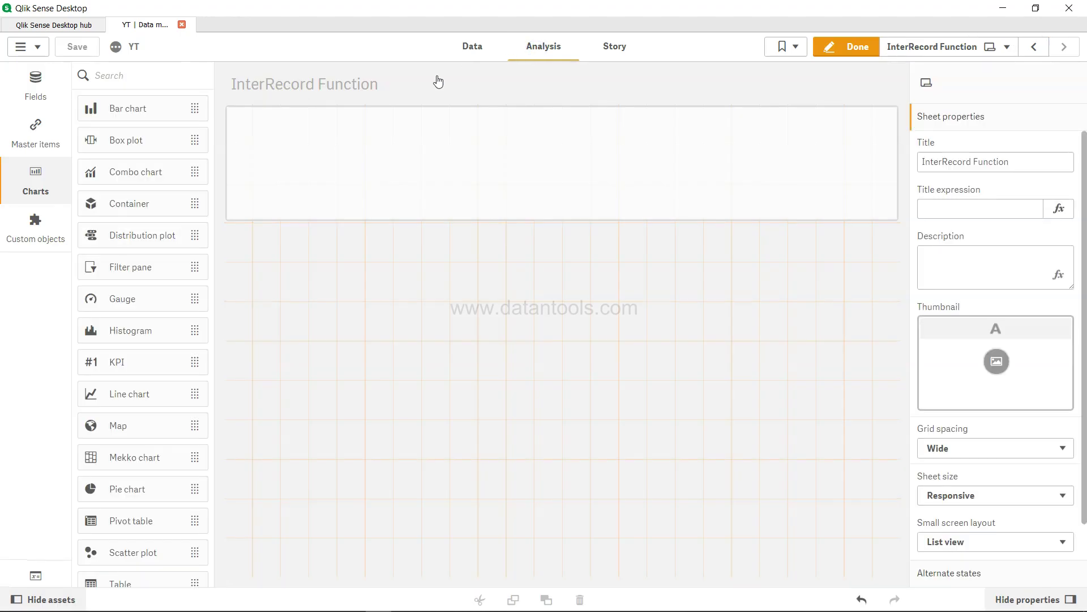
{"action": "scroll", "coordinate": [161, 544], "scroll_direction": "down", "scroll_amount": 3}
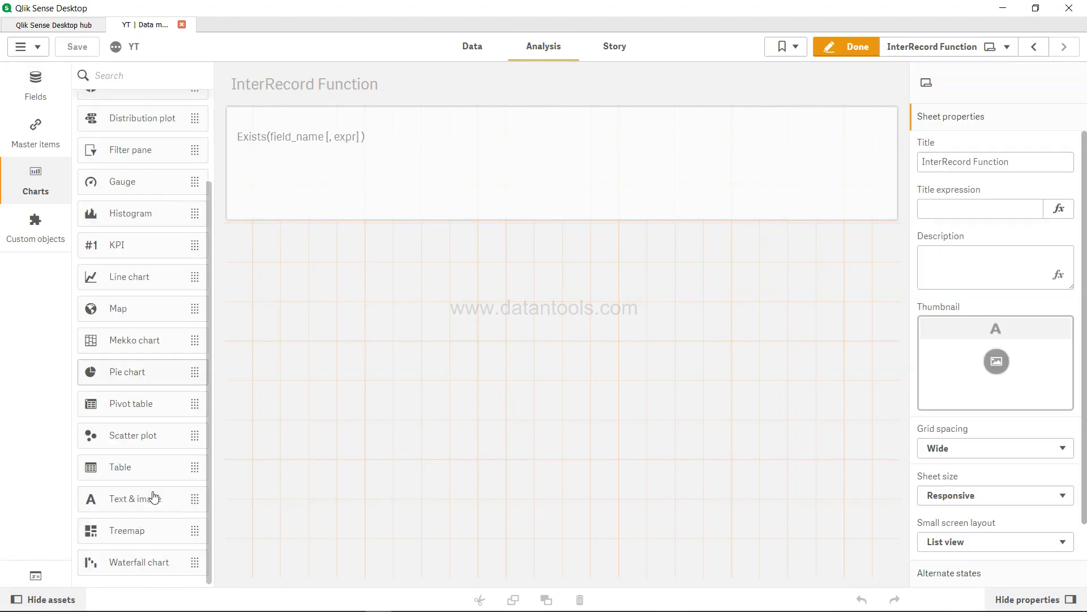
{"action": "left_click_drag", "start_coordinate": [172, 464], "coordinate": [374, 270]}
{"action": "left_click", "coordinate": [412, 304]}
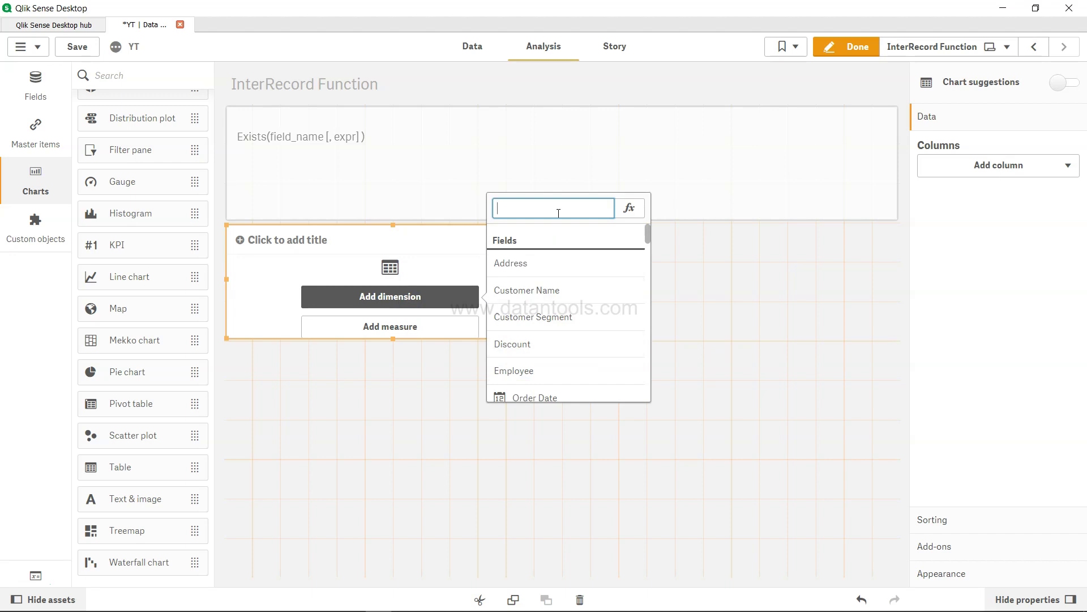
{"action": "left_click", "coordinate": [525, 372]}
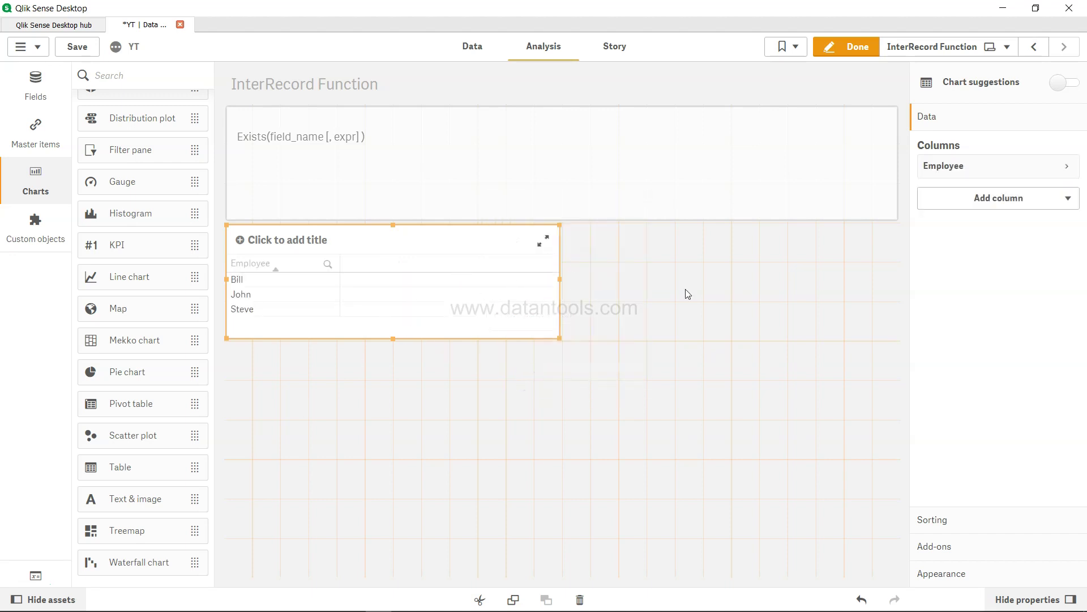
Add Address as a second dimension column to the table.
{"action": "left_click", "coordinate": [1026, 199]}
{"action": "left_click", "coordinate": [995, 230]}
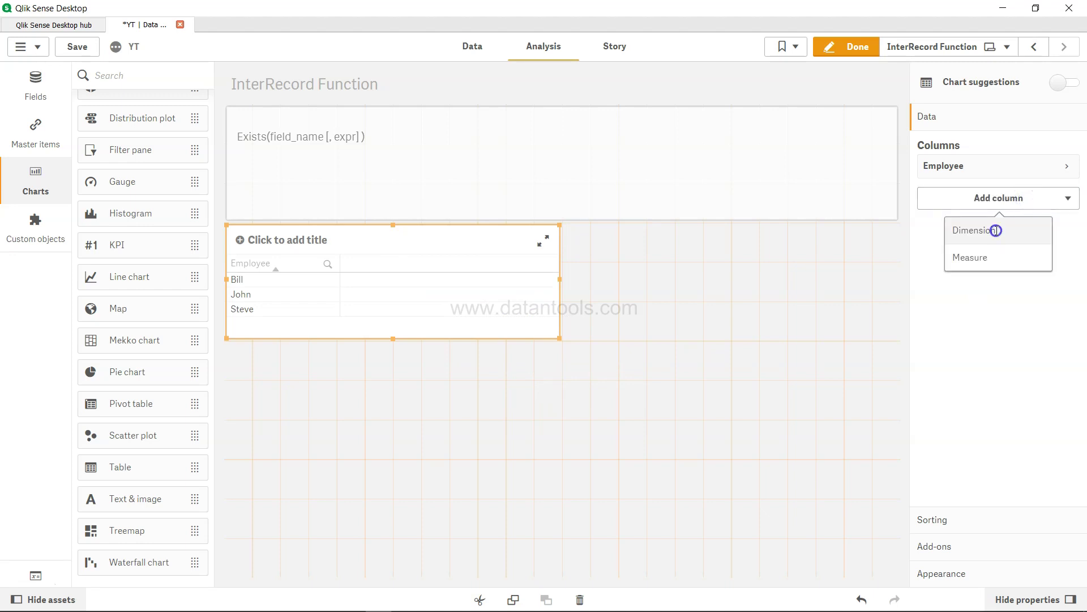
{"action": "type", "text": "ad"}
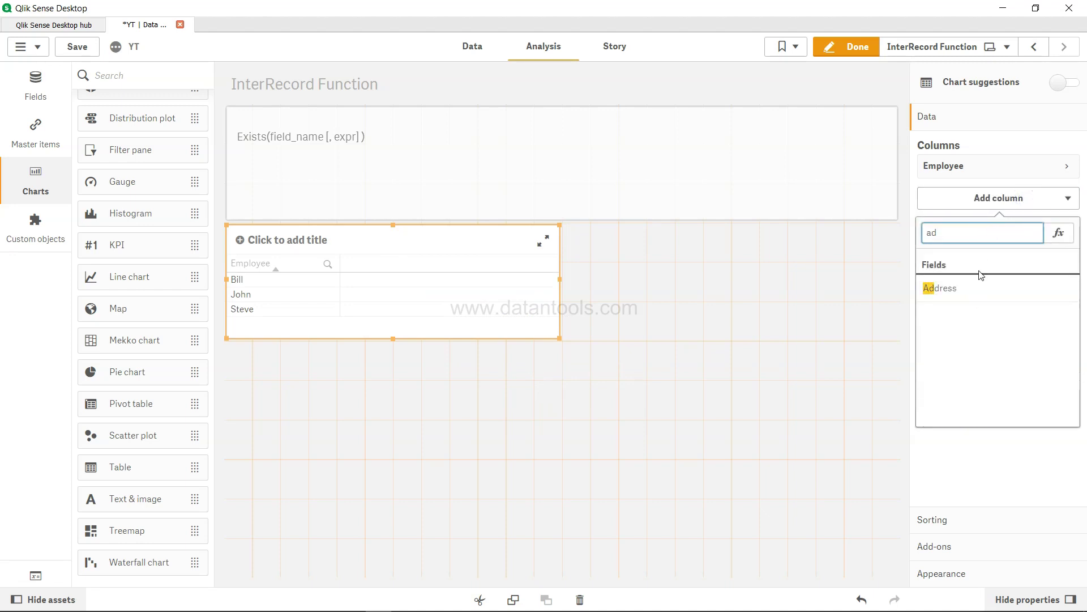
{"action": "left_click", "coordinate": [956, 288]}
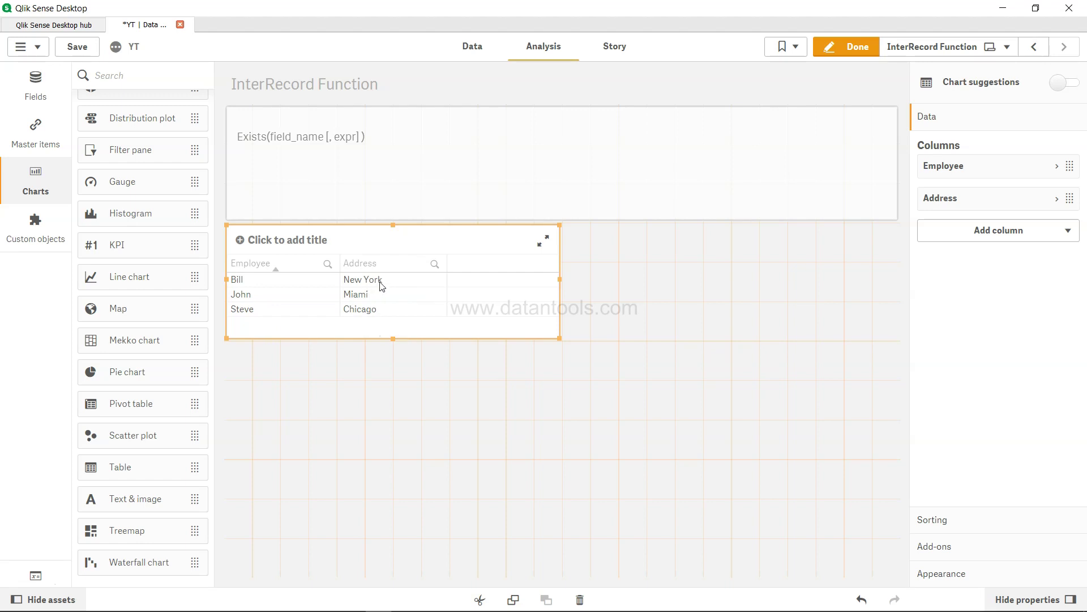
Review the Exists(Employee,Name) condition of the Emp_Address load in the data load script.
{"action": "left_click", "coordinate": [475, 50]}
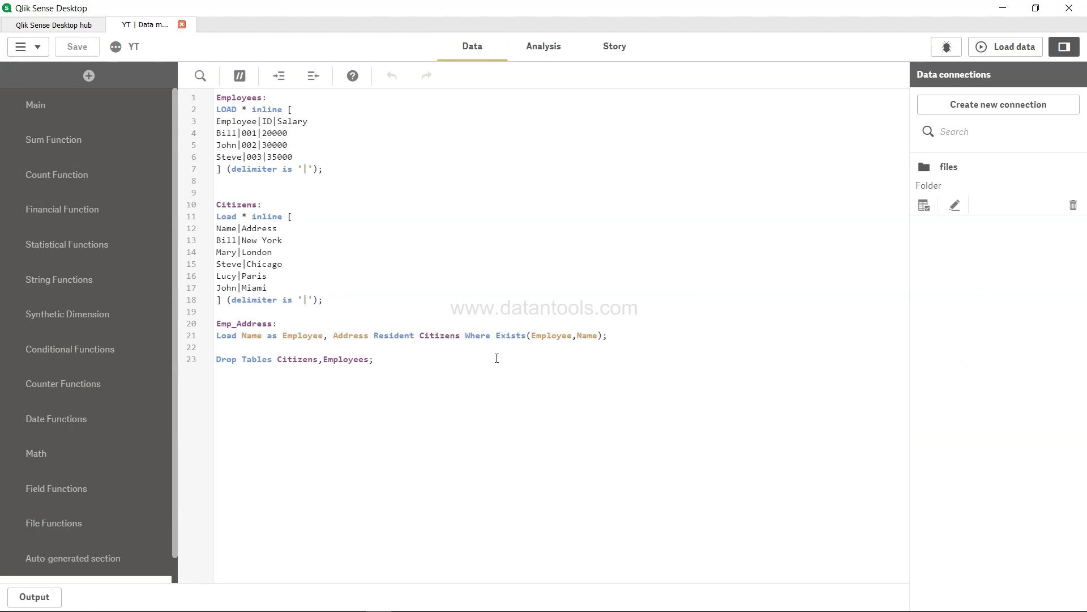
{"action": "left_click", "coordinate": [533, 336]}
{"action": "left_click_drag", "start_coordinate": [552, 336], "coordinate": [568, 335]}
{"action": "left_click", "coordinate": [570, 335]}
{"action": "left_click_drag", "start_coordinate": [497, 339], "coordinate": [602, 339]}
{"action": "left_click", "coordinate": [604, 339]}
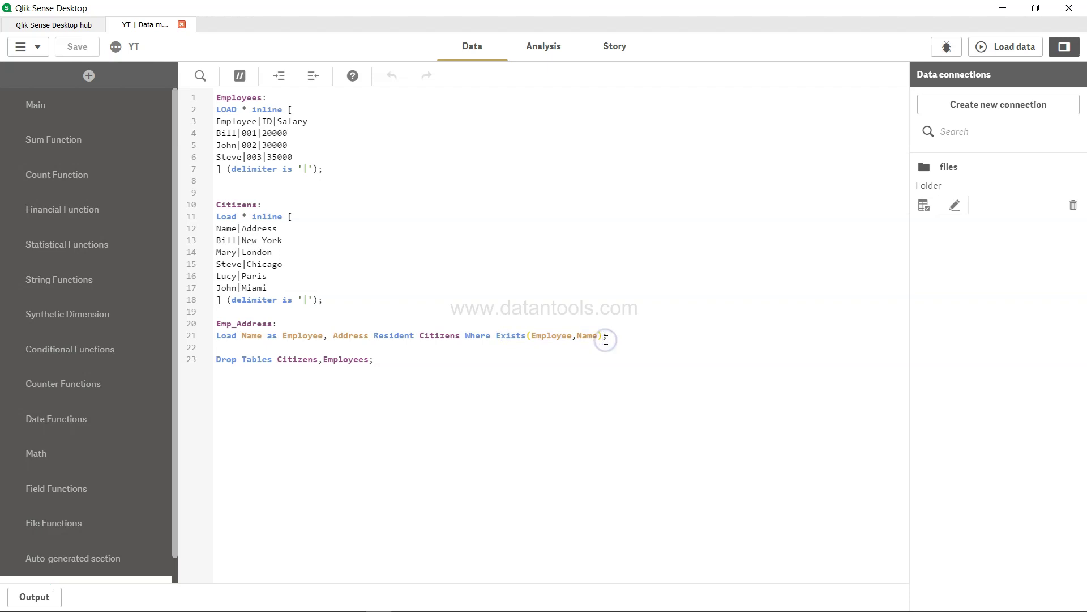